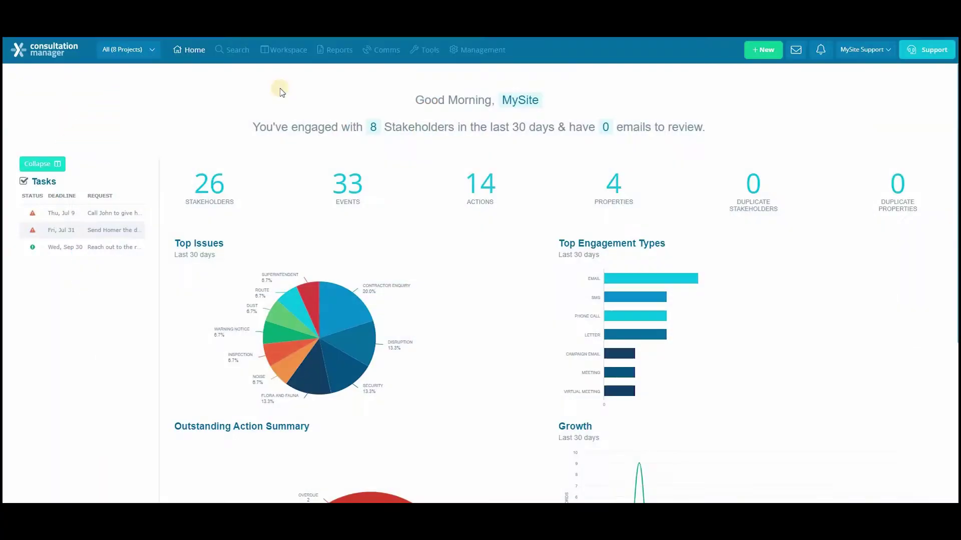
- Turn the organisation condition into a stakeholder refinement and remove the StartDate filter, showing 33 events
click(234, 51)
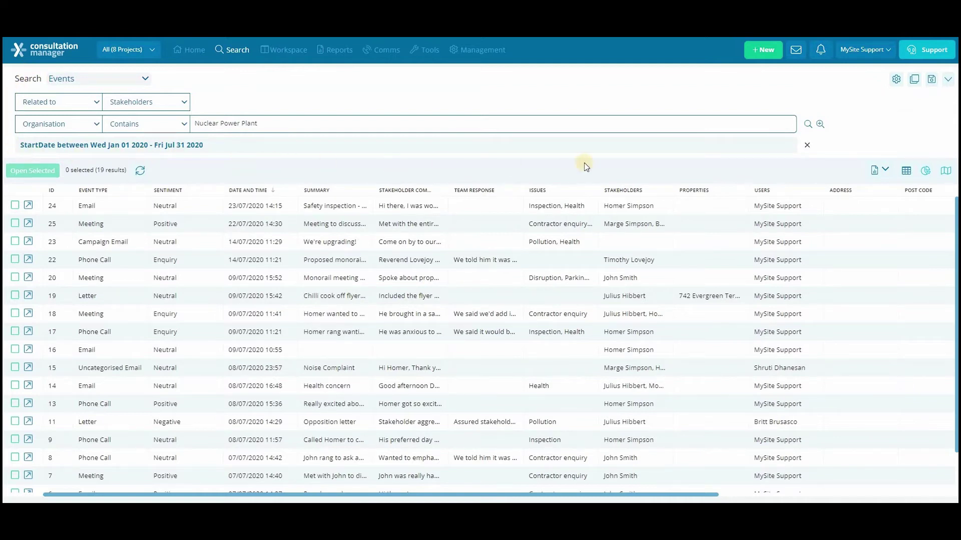
click(821, 125)
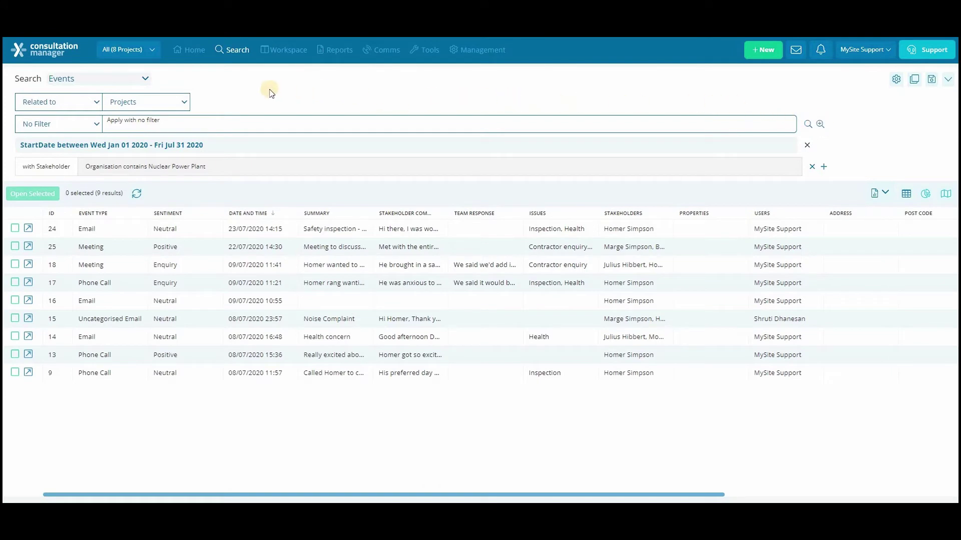
click(807, 145)
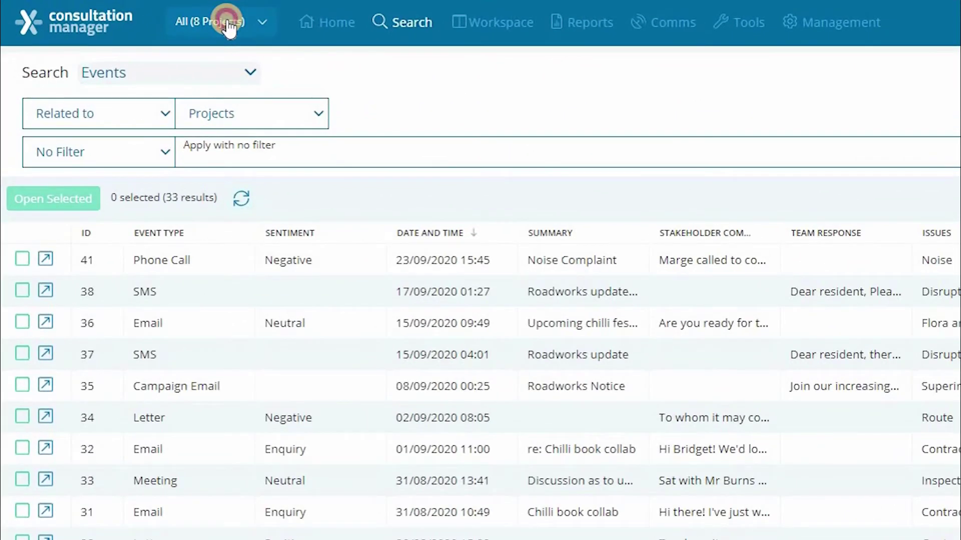
- Deselect the Community Holidays projects, keeping only Infrastructure upgrades projects (18 events)
click(228, 25)
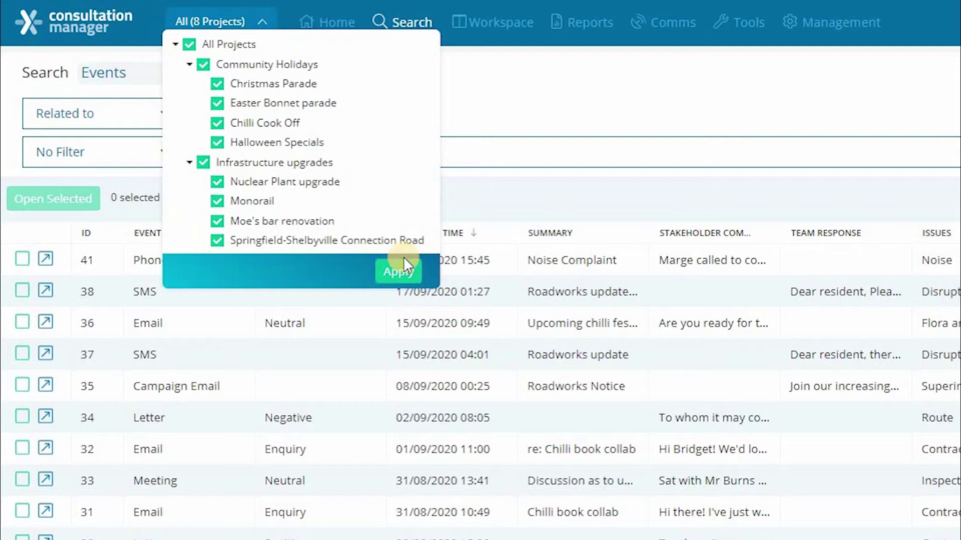
click(203, 65)
click(381, 271)
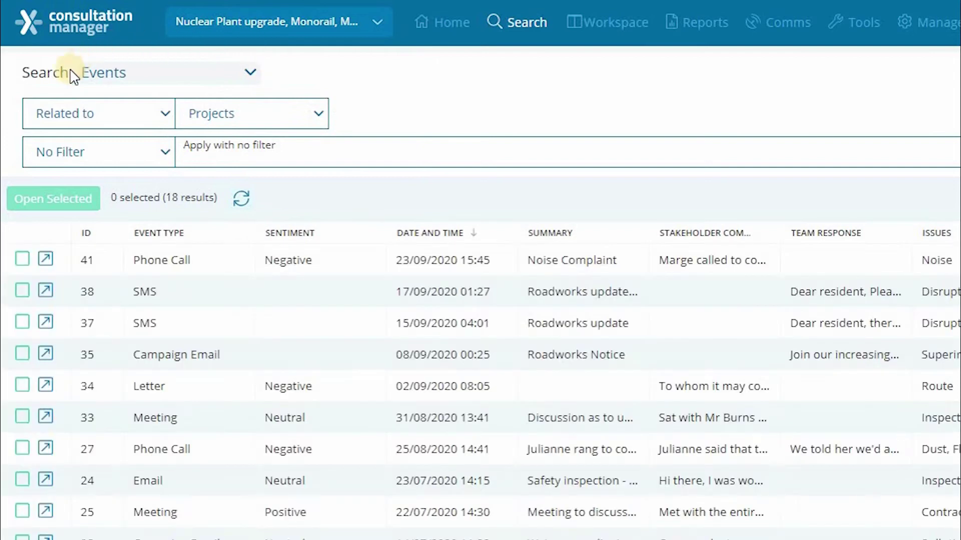
- Change the search type from Events to Stakeholders and browse the available filter fields
click(133, 79)
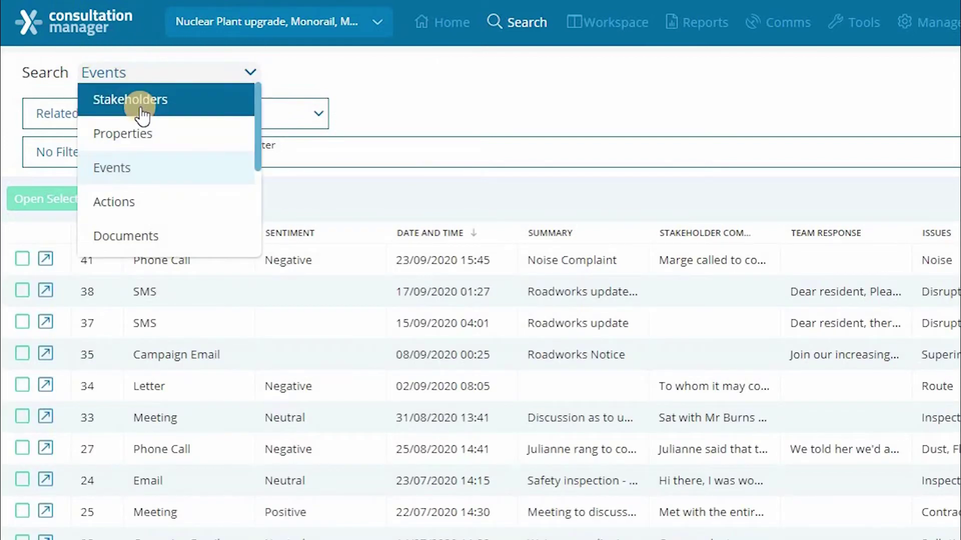
click(142, 116)
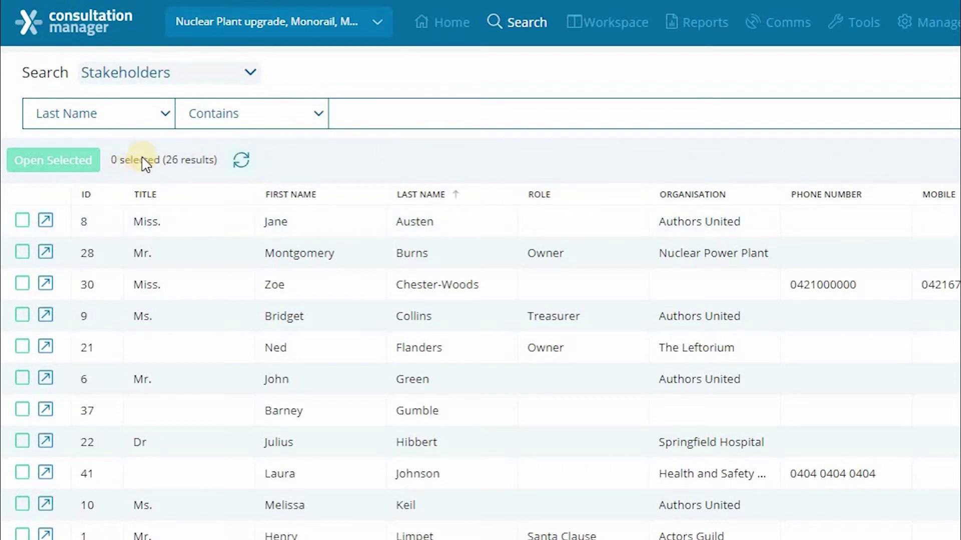
click(140, 125)
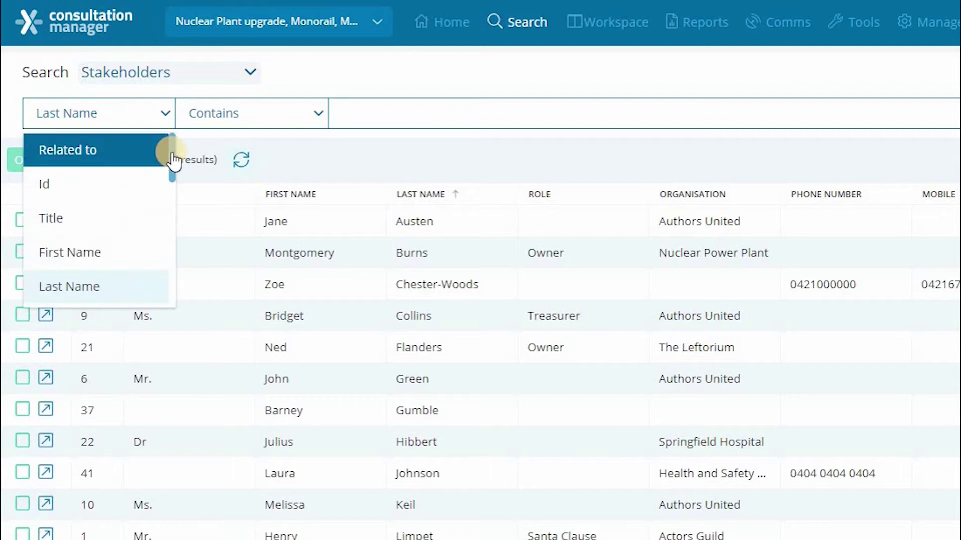
click(172, 199)
drag(173, 199, 172, 159)
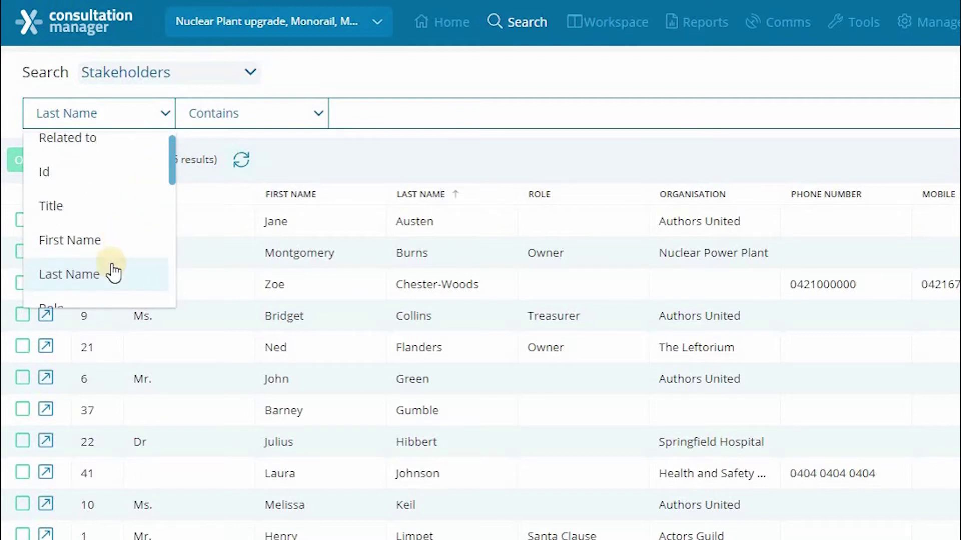
- Add a Last Name contains filter for the family's surname, narrowing to 4 stakeholders
click(210, 180)
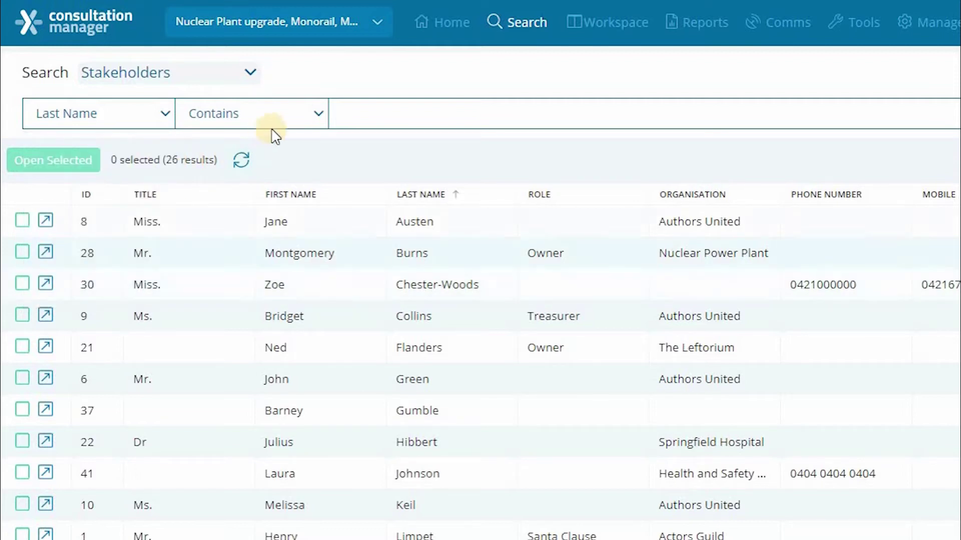
click(352, 112)
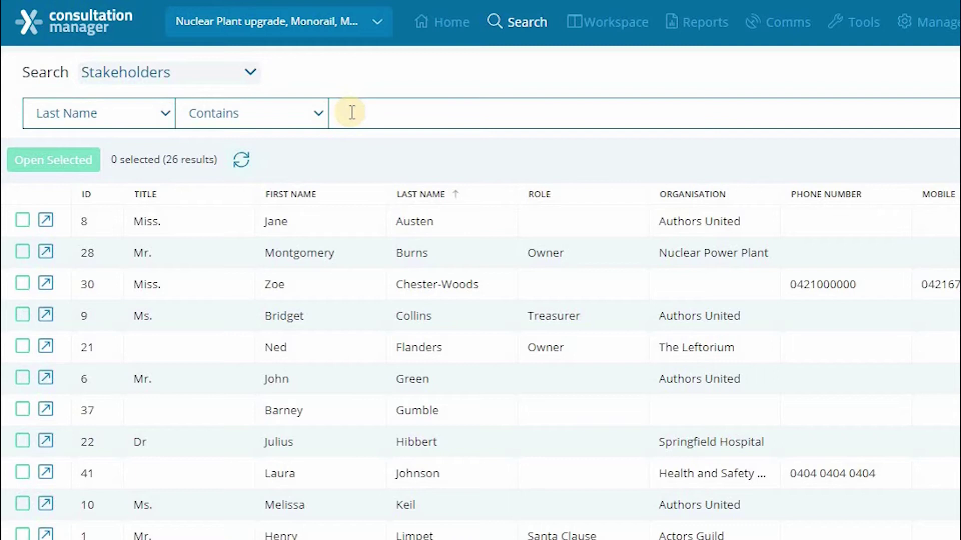
text(Simpson)
key(Return)
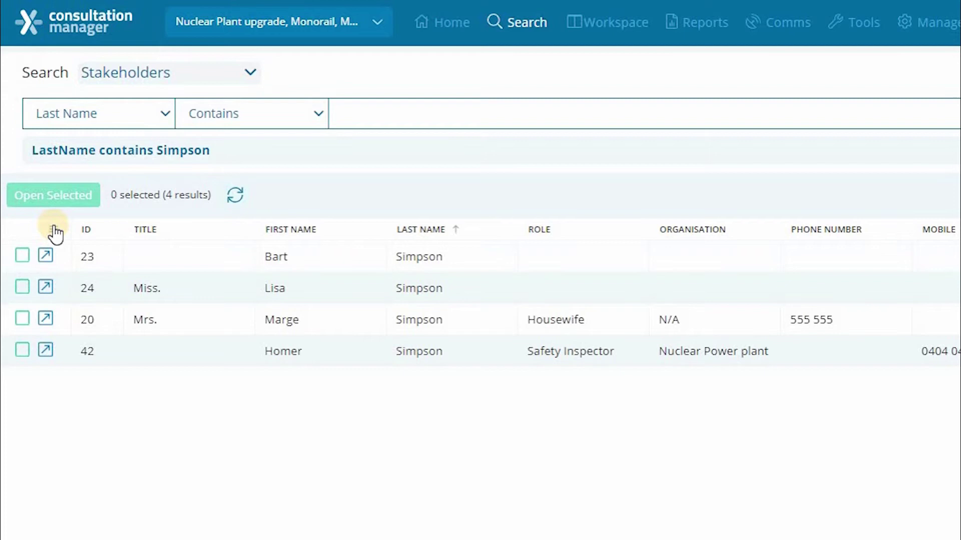
- Add a First Name contains filter for the stakeholder's first name, leaving one record
click(140, 124)
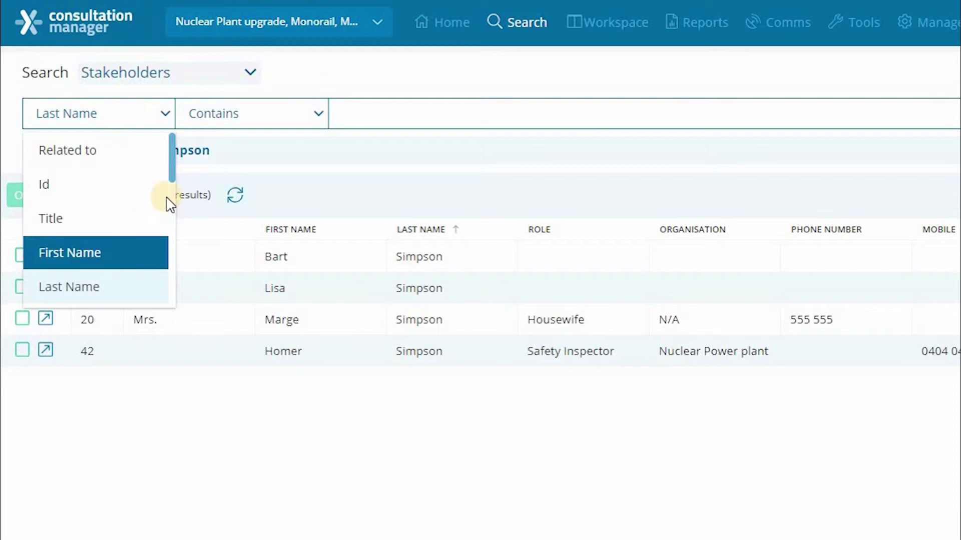
click(353, 116)
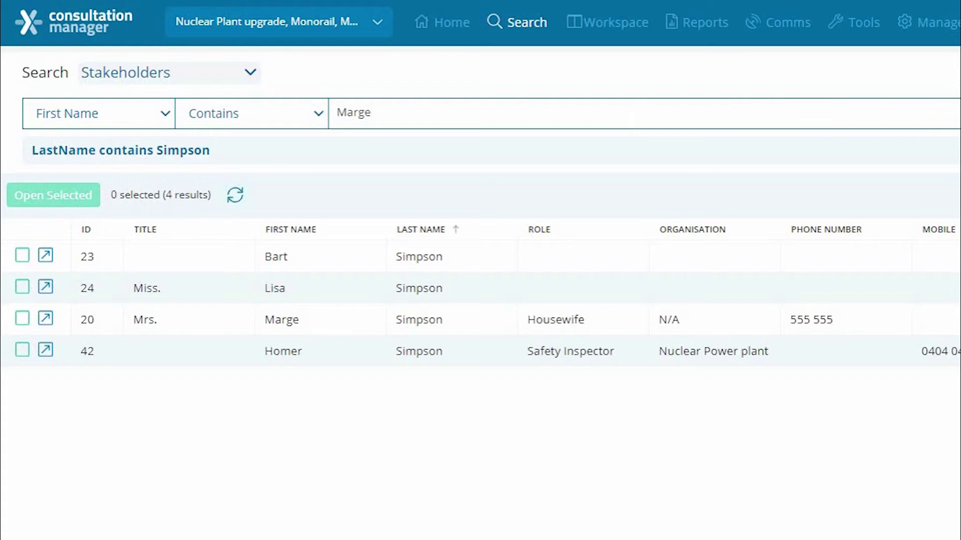
text(Marge)
key(Return)
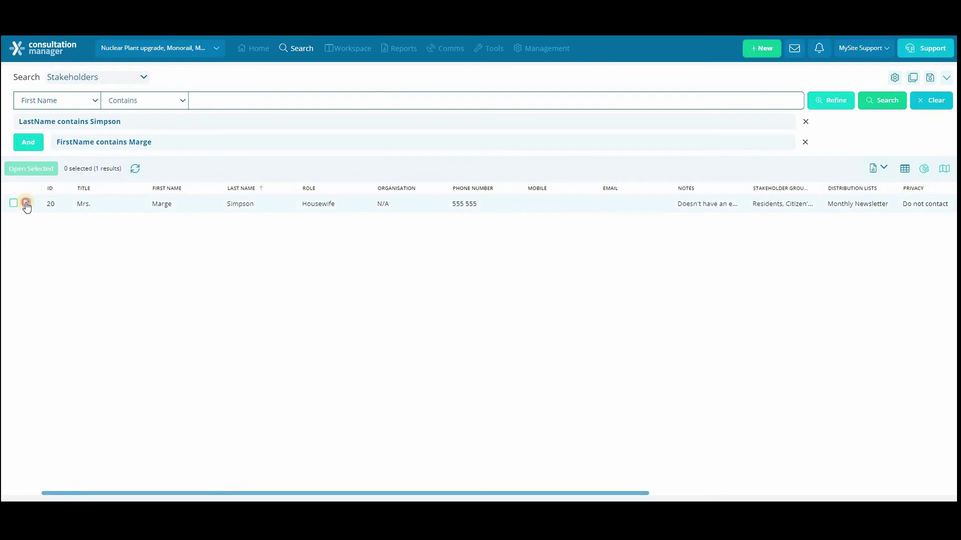
click(27, 204)
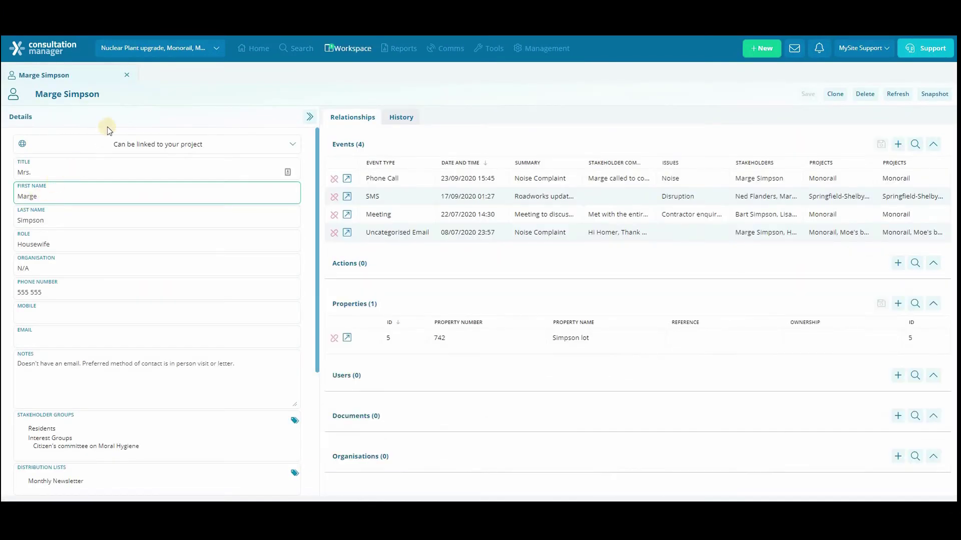
click(131, 76)
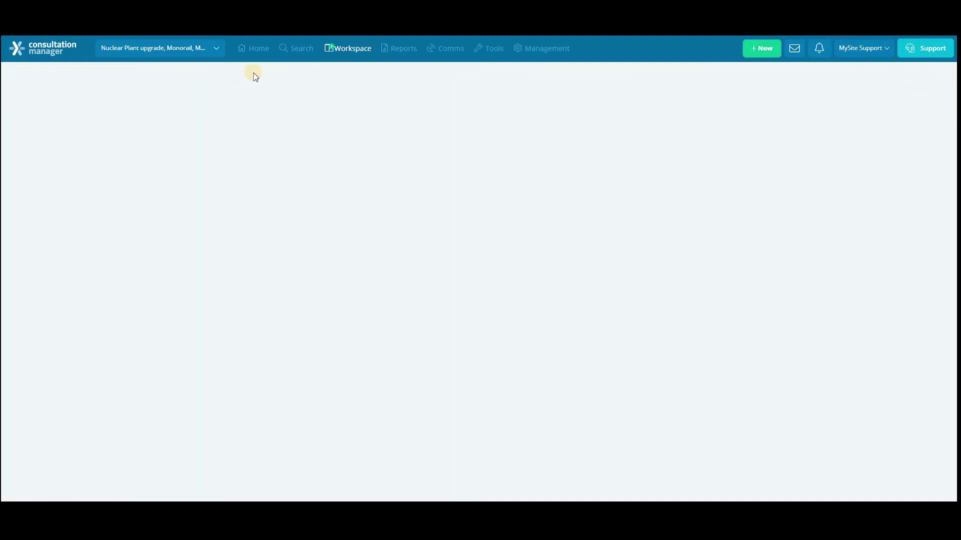
click(300, 51)
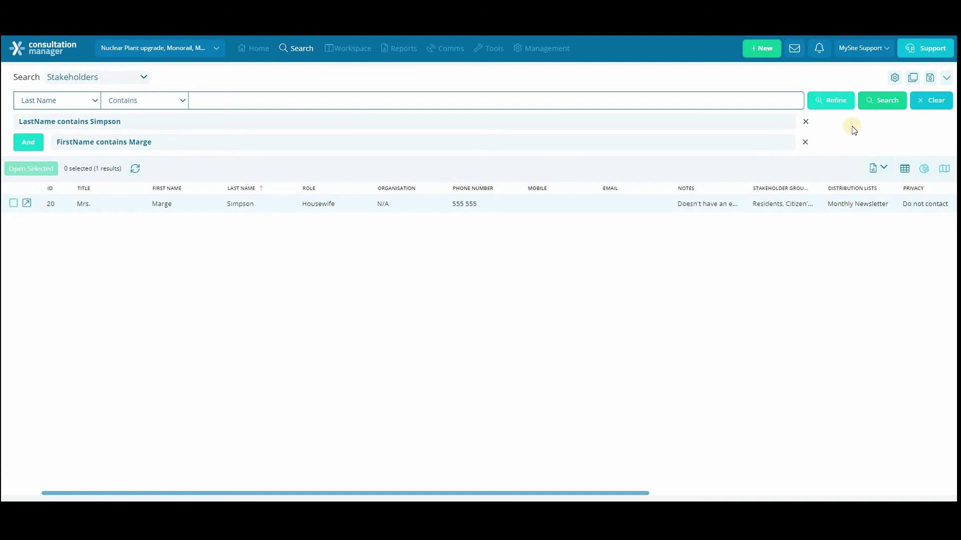
- Clear the name filters and reapply the Infrastructure upgrades project selection, listing 26 stakeholders
click(923, 106)
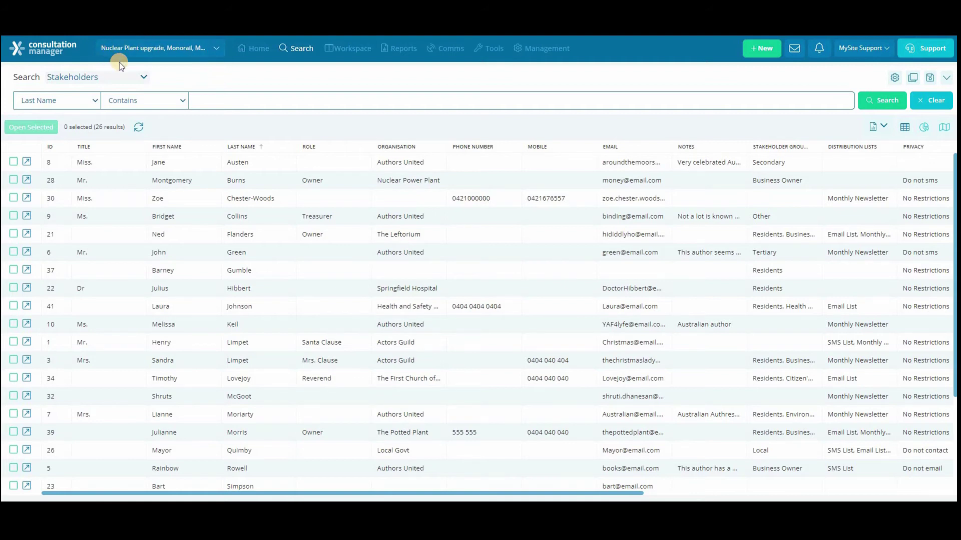
click(163, 49)
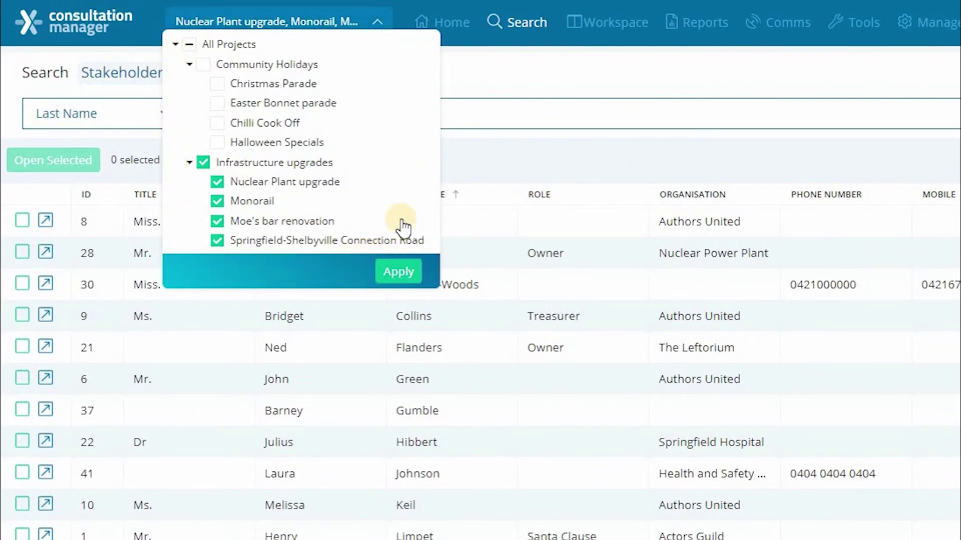
click(399, 273)
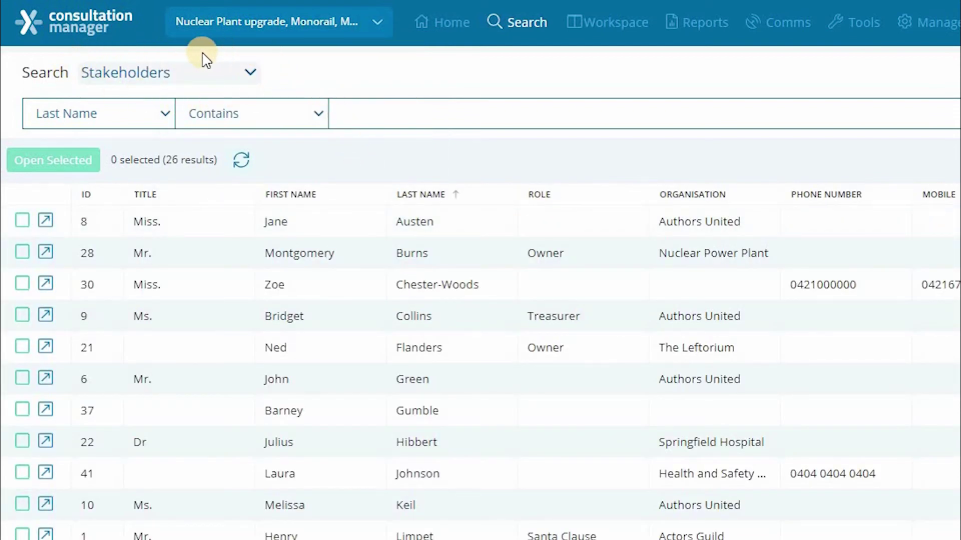
- Switch back to Events and filter Date and Time to 1–31 July 2020 (11 results)
click(161, 72)
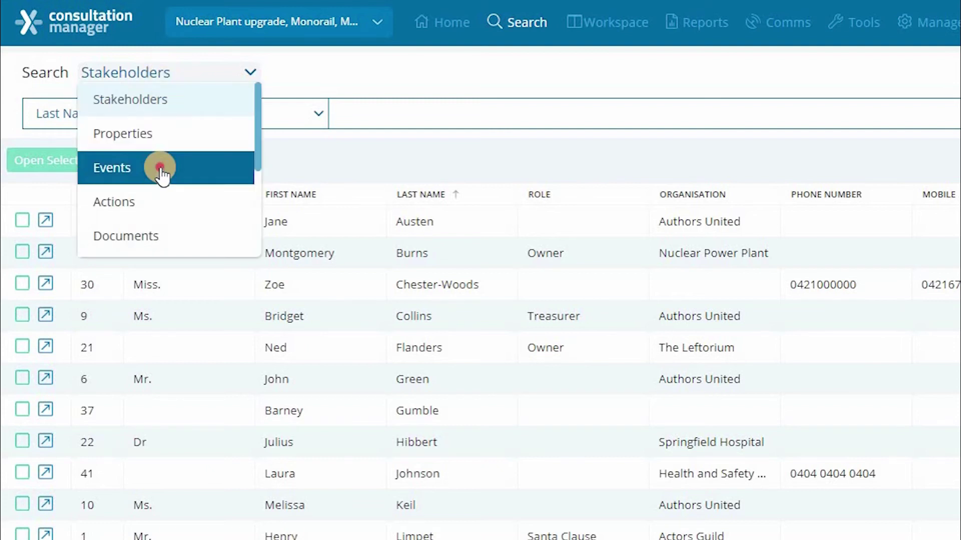
click(161, 169)
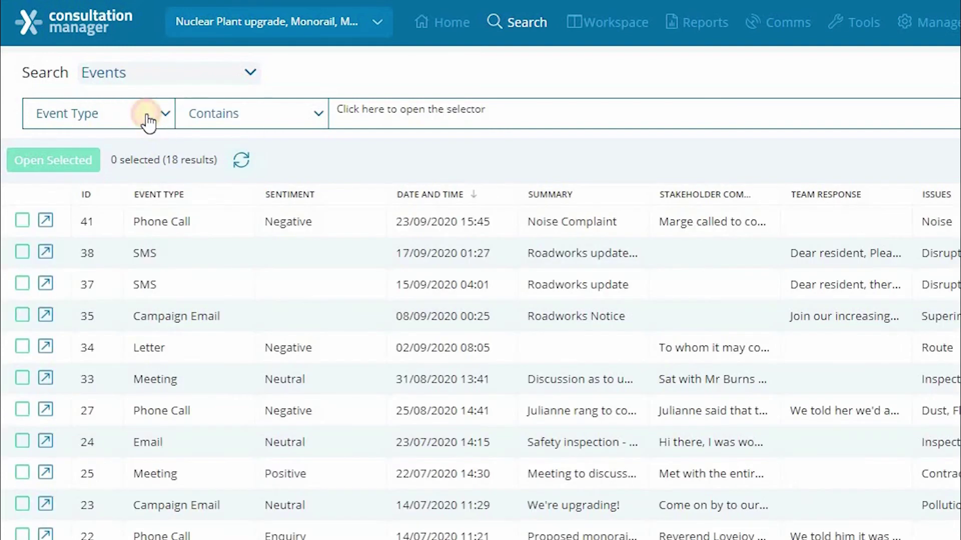
click(145, 119)
click(150, 288)
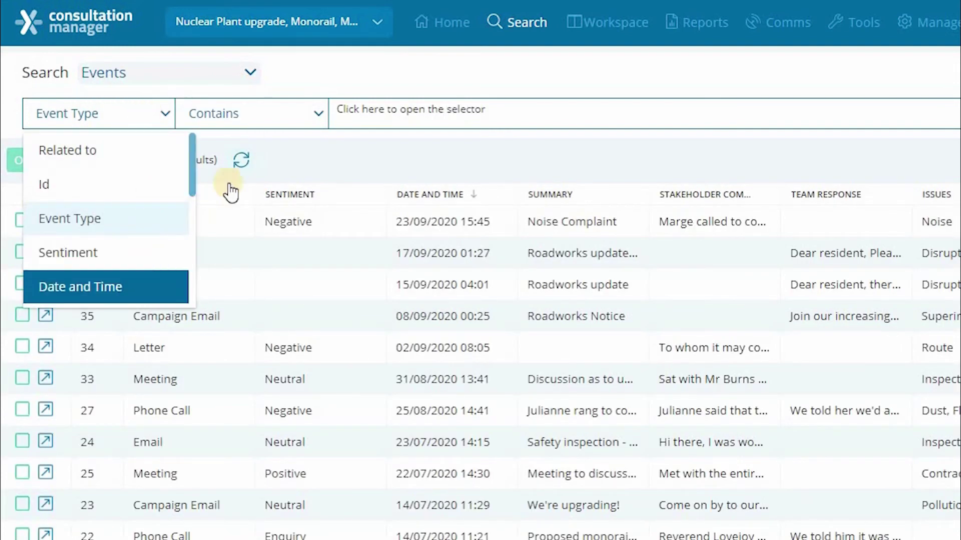
click(355, 109)
click(401, 118)
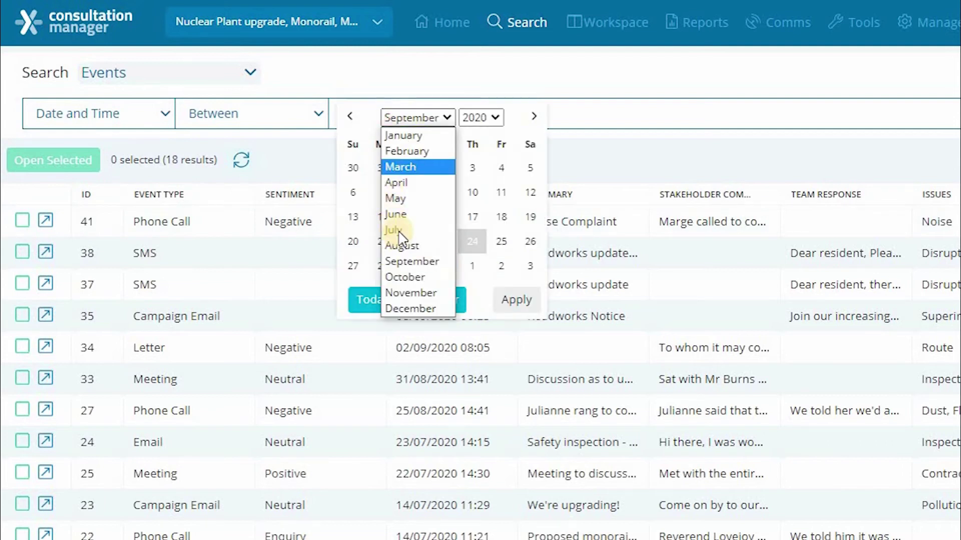
click(393, 229)
click(441, 168)
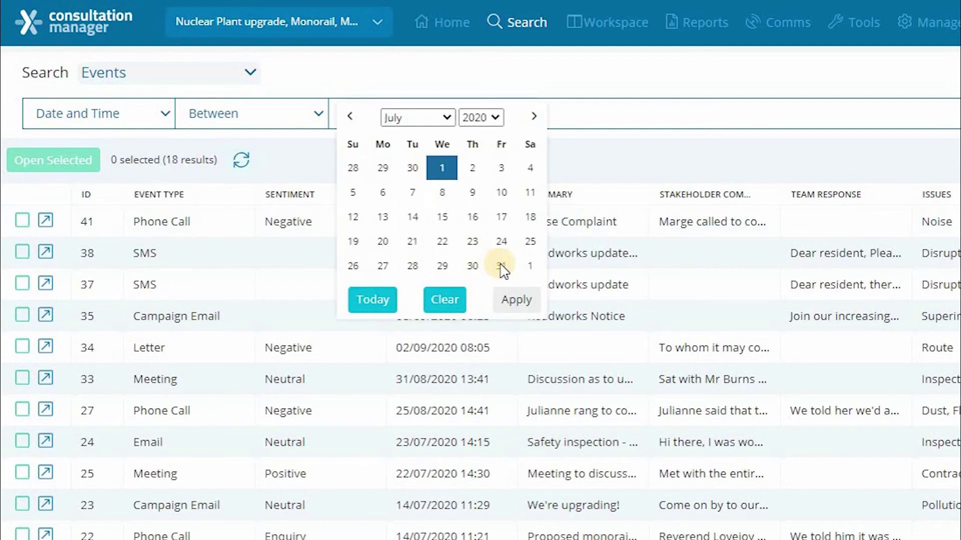
click(512, 299)
click(792, 283)
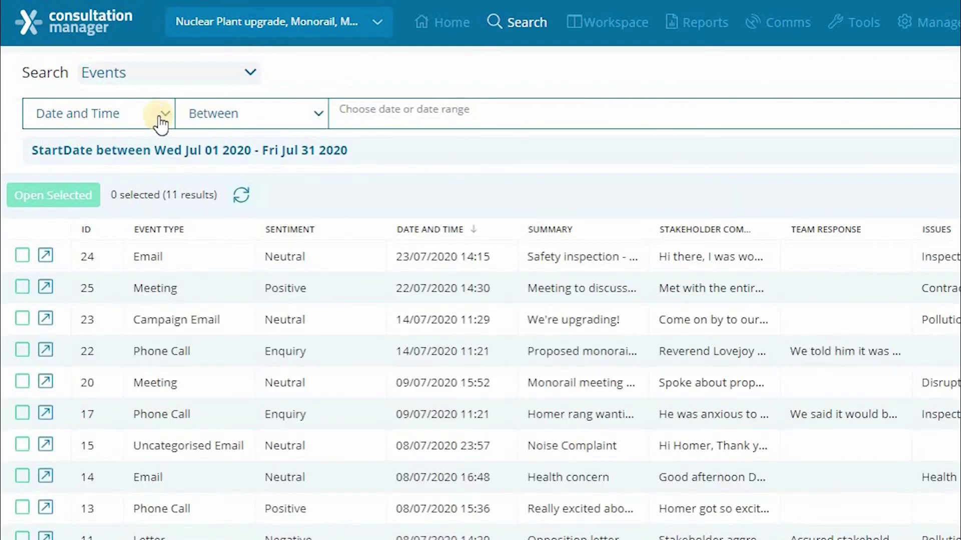
- Add a Related to Stakeholders condition where Stakeholder Groups contains Residents, narrowing to 10 events
click(135, 124)
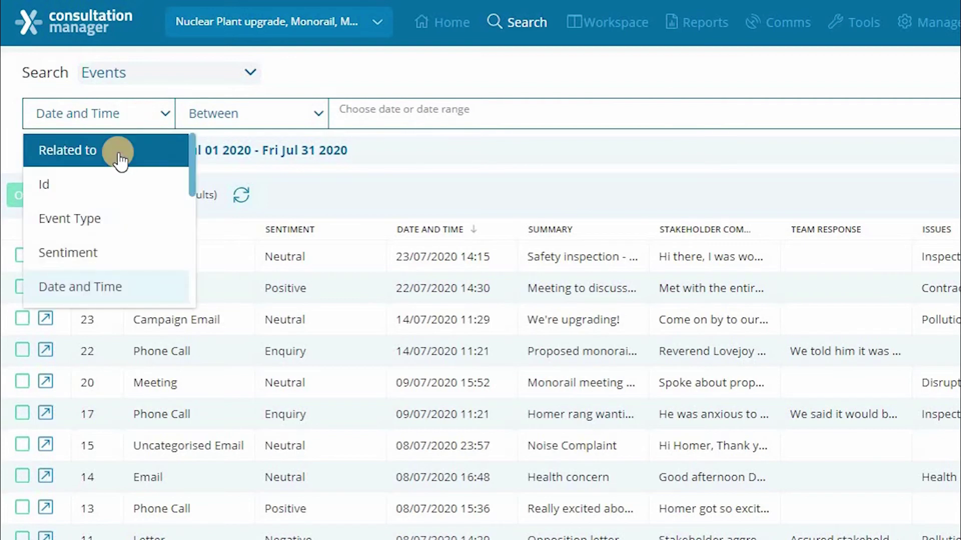
click(120, 160)
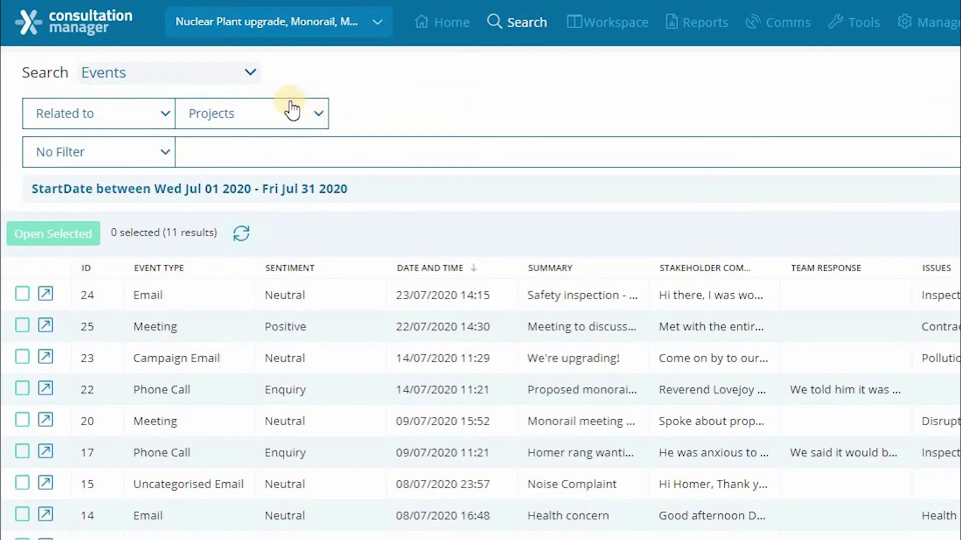
click(207, 125)
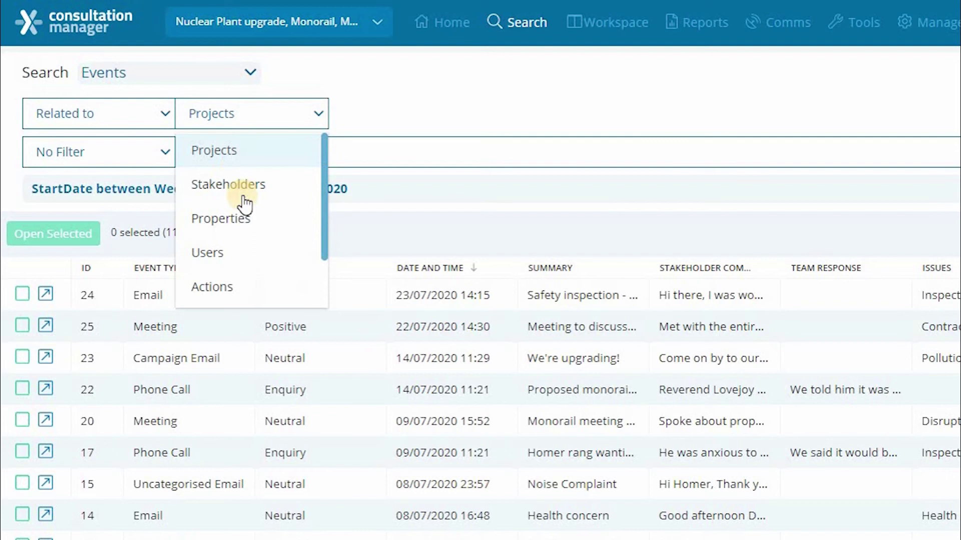
click(279, 188)
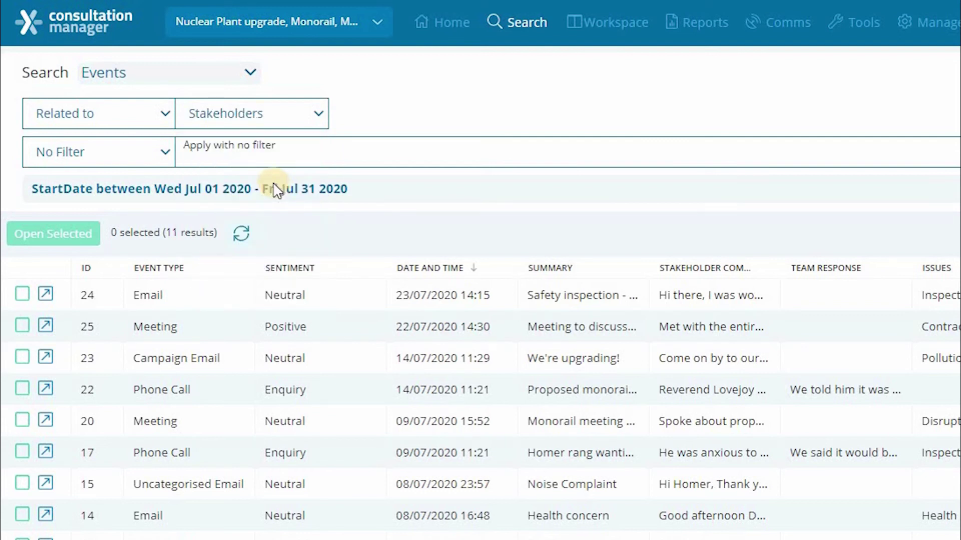
click(150, 160)
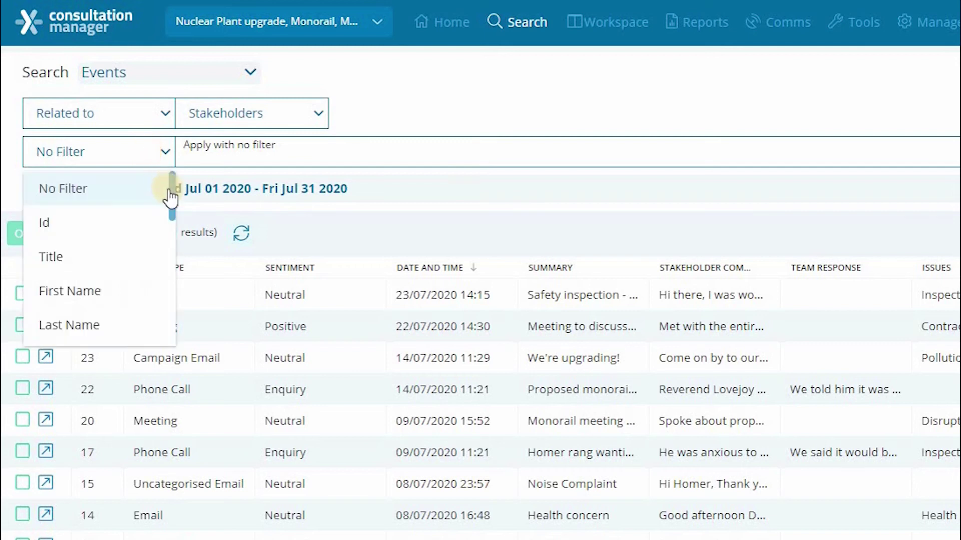
drag(173, 197, 176, 302)
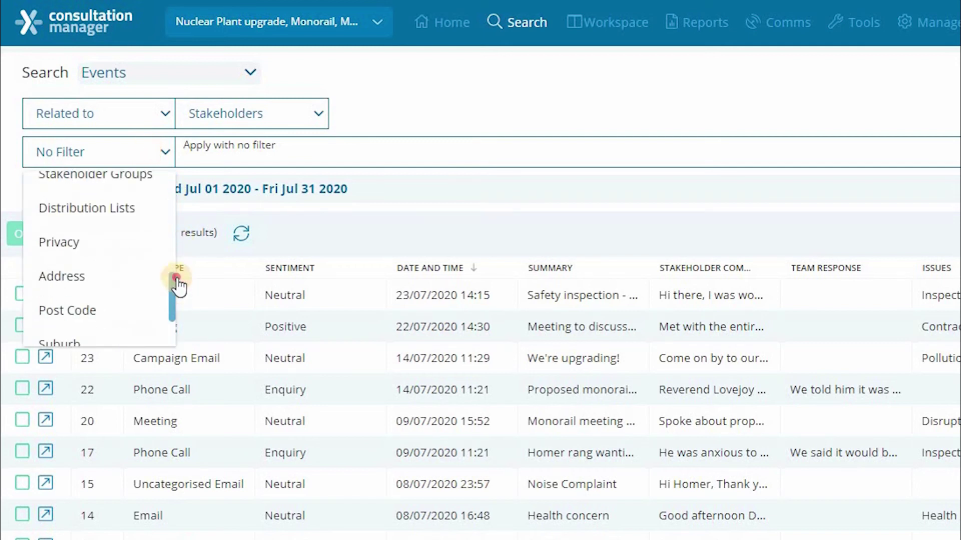
drag(176, 278, 150, 239)
click(150, 239)
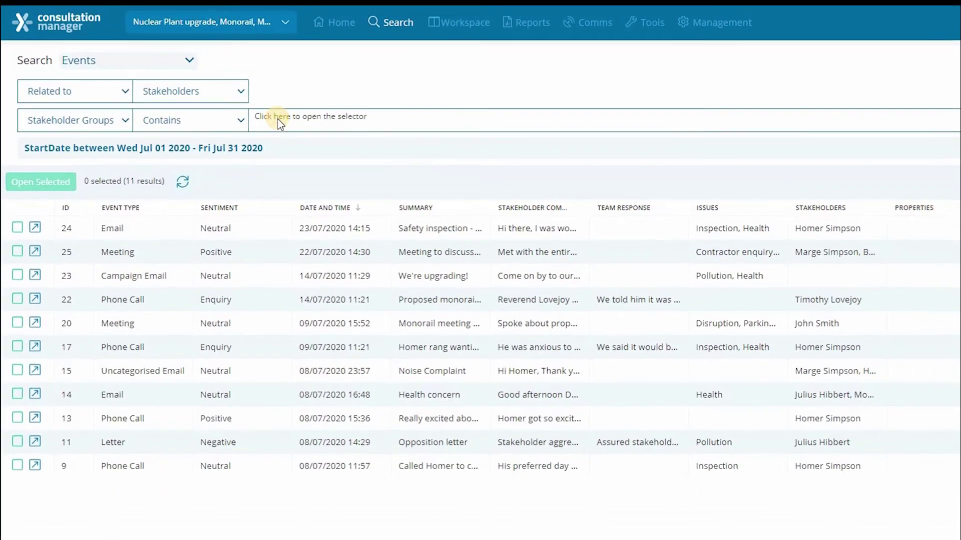
click(367, 150)
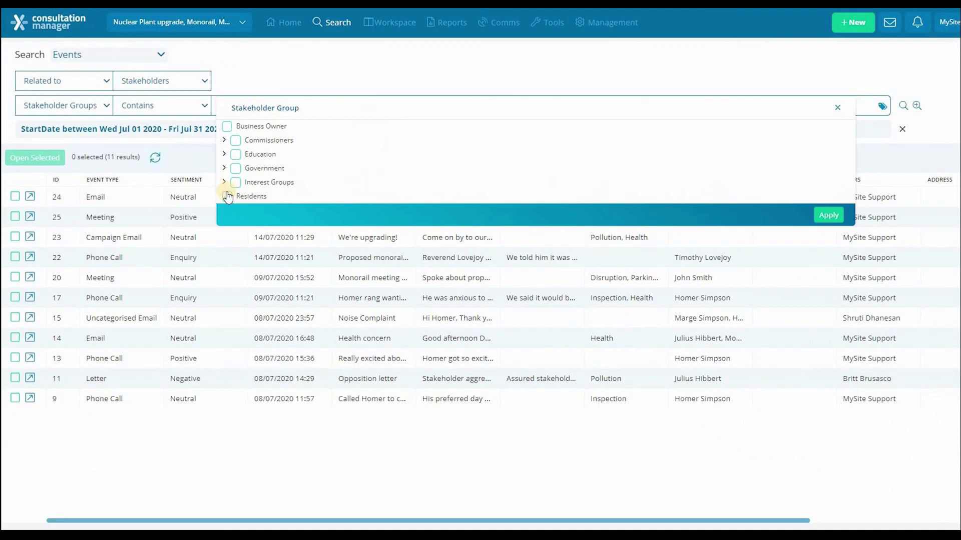
click(227, 196)
click(830, 216)
click(917, 107)
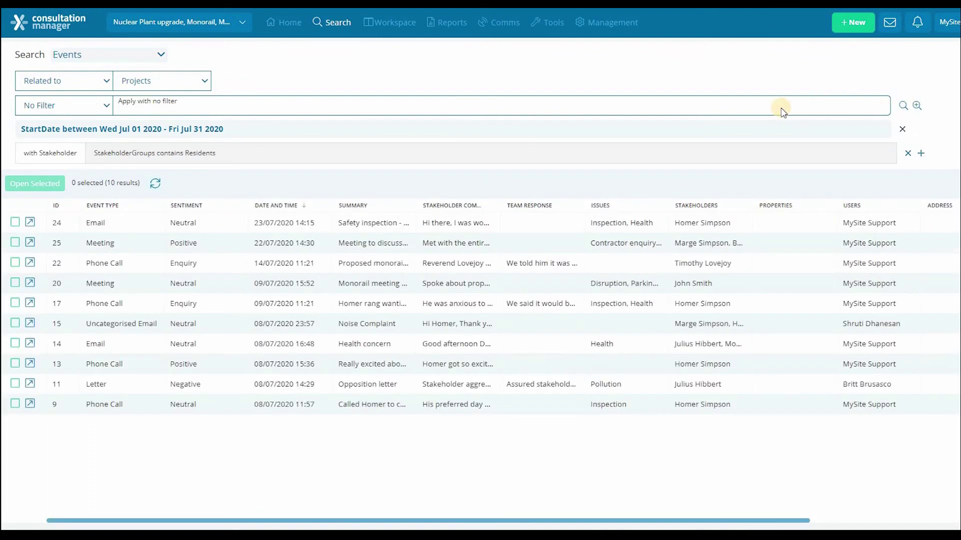
- Add a second stakeholder condition, Stakeholder Groups contains Business Owner, which leaves 0 events
click(920, 154)
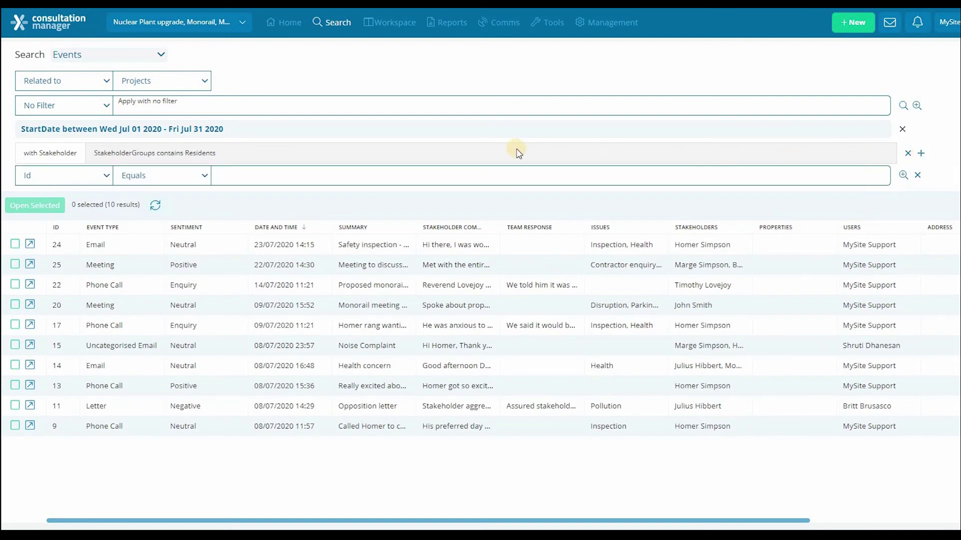
click(98, 176)
drag(111, 200, 103, 254)
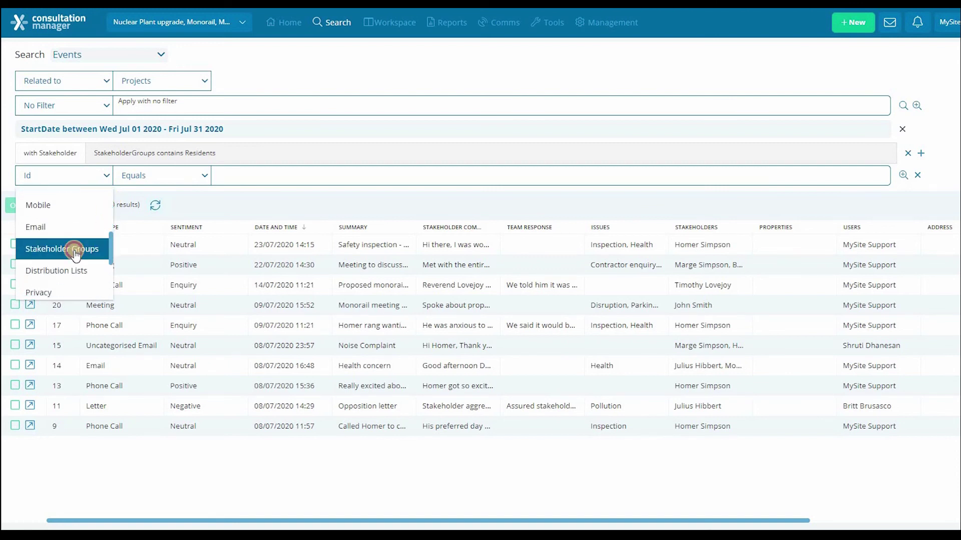
click(78, 247)
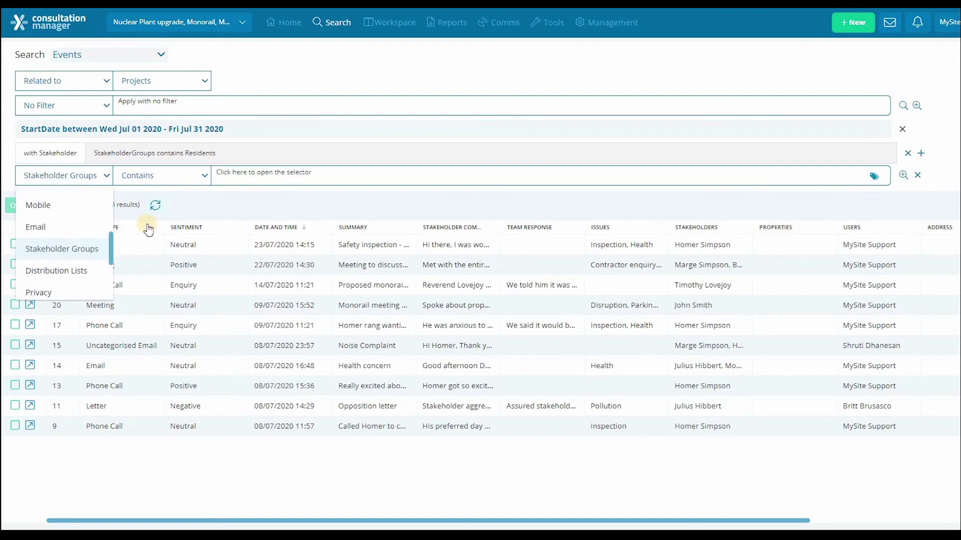
click(278, 175)
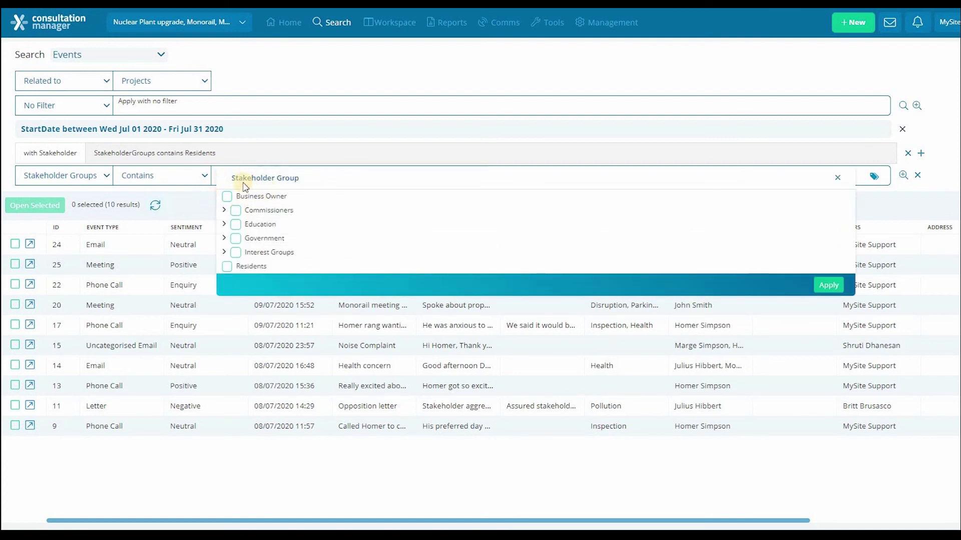
click(227, 196)
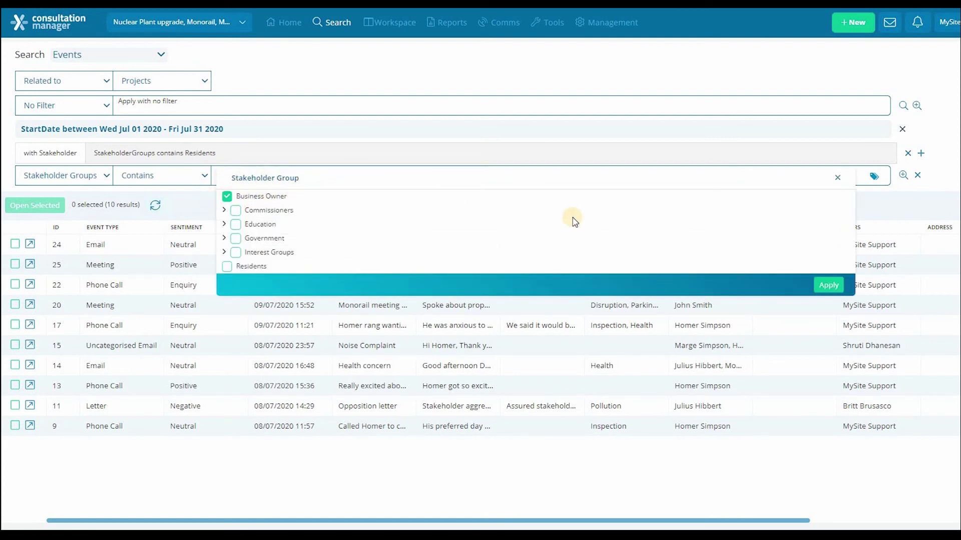
click(829, 287)
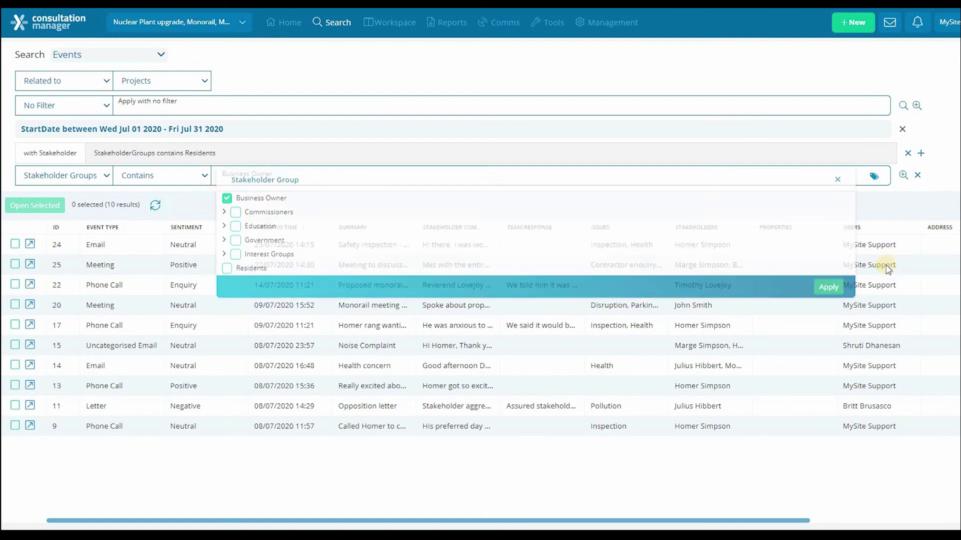
click(904, 175)
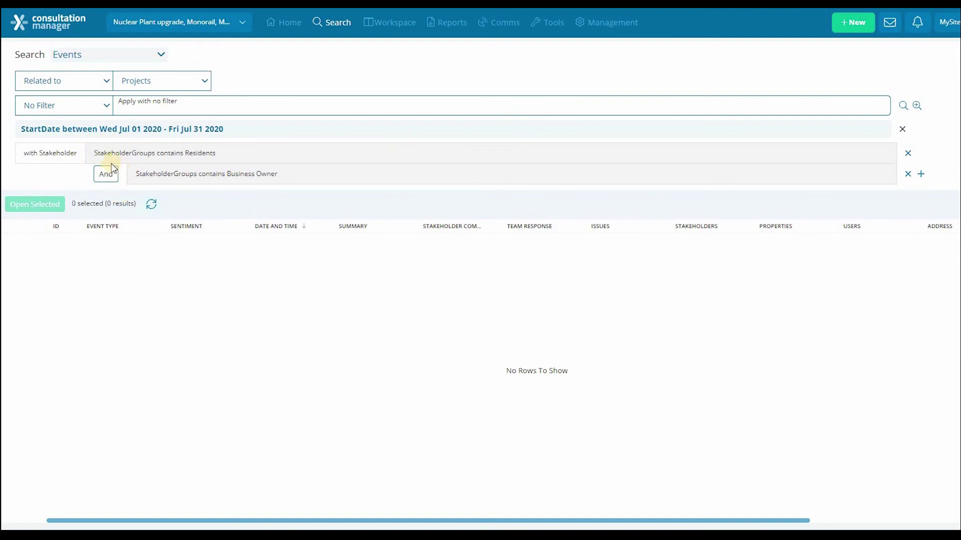
- Switch the connector between the Residents and Business Owner conditions from And to Or
click(103, 176)
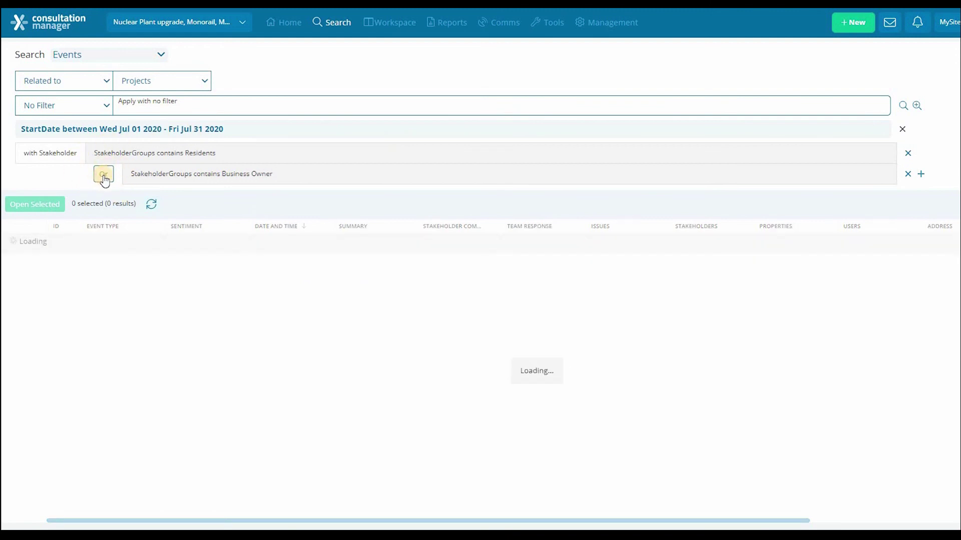